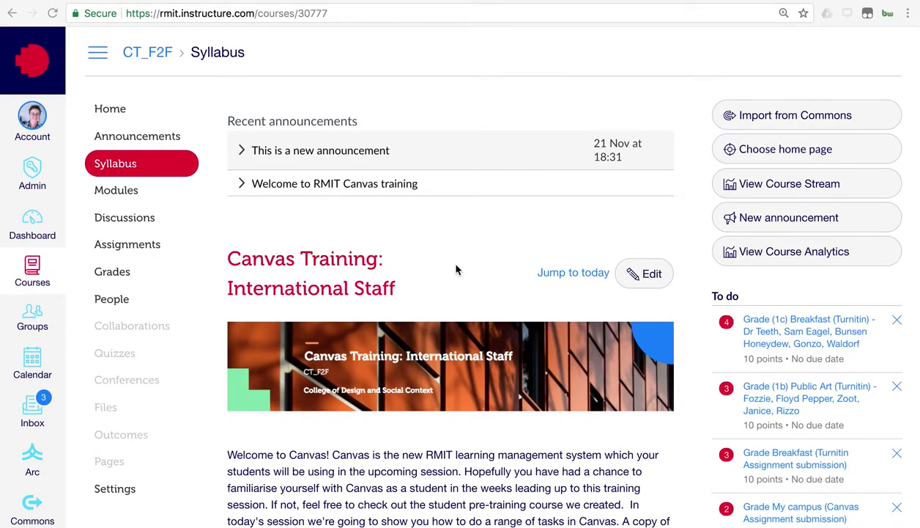
- Start a new course announcement titled "This is a new announcement. Welcome!"
{"action": "left_click", "coordinate": [138, 139]}
{"action": "left_click", "coordinate": [137, 138]}
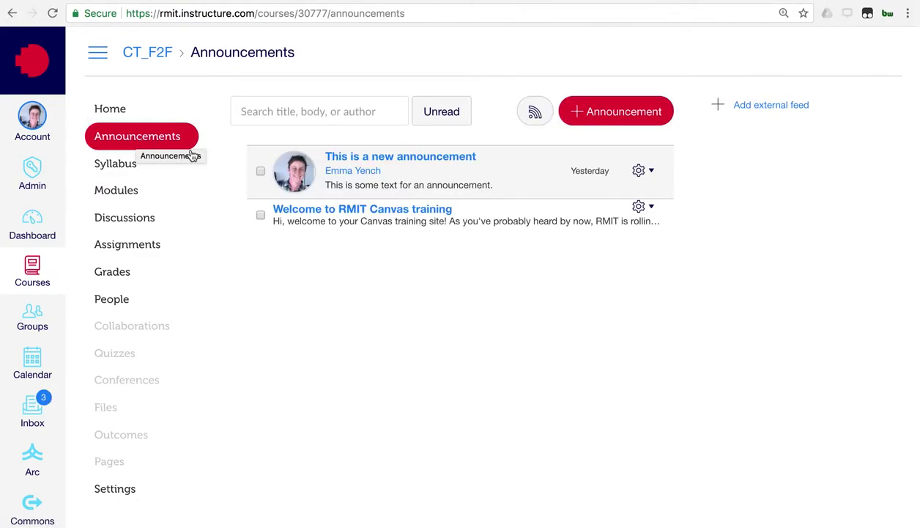
{"action": "left_click", "coordinate": [603, 115]}
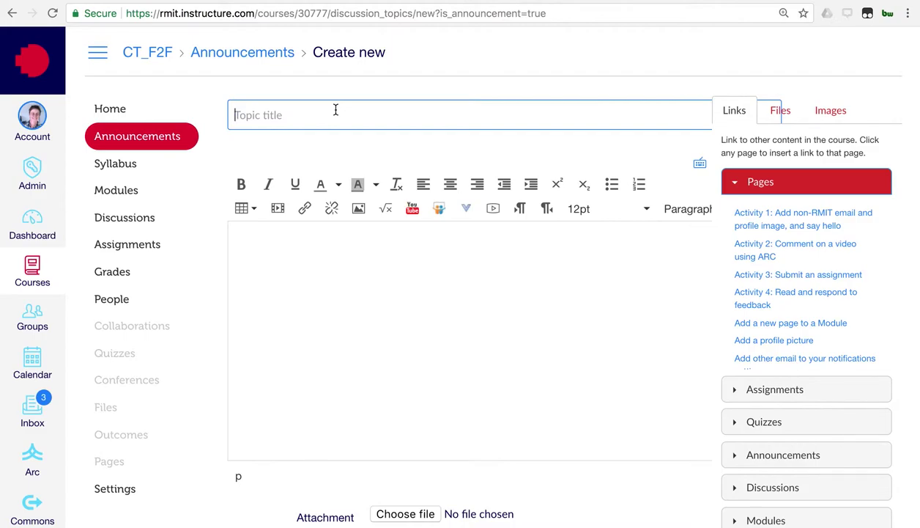
{"action": "type", "text": "This is"}
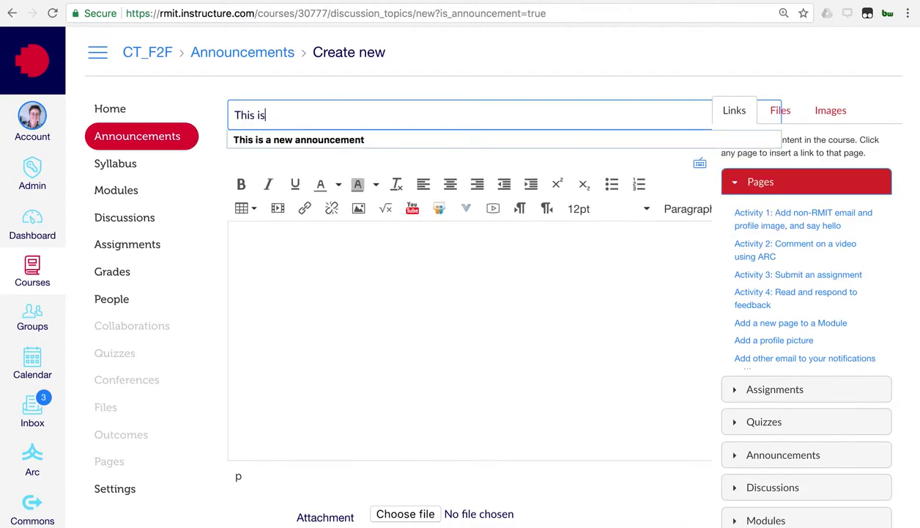
{"action": "type", "text": " a new announcement"}
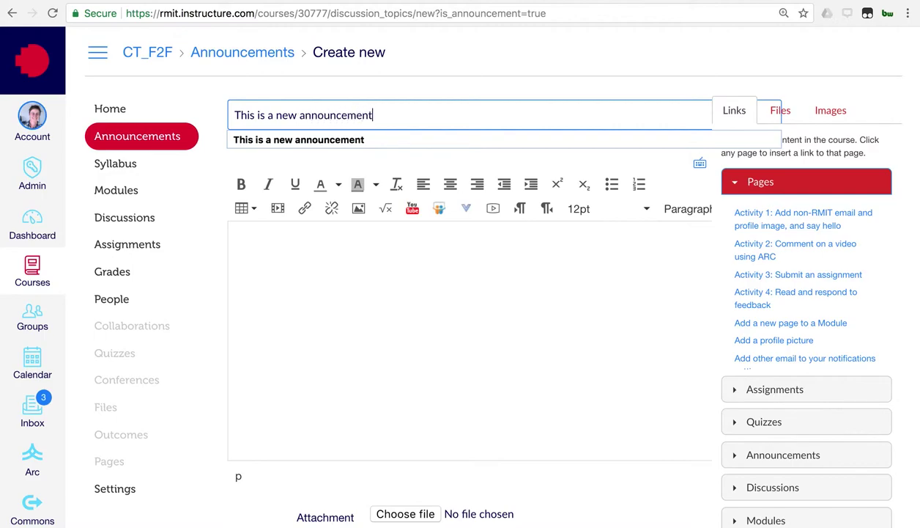
{"action": "type", "text": ". Welcome!"}
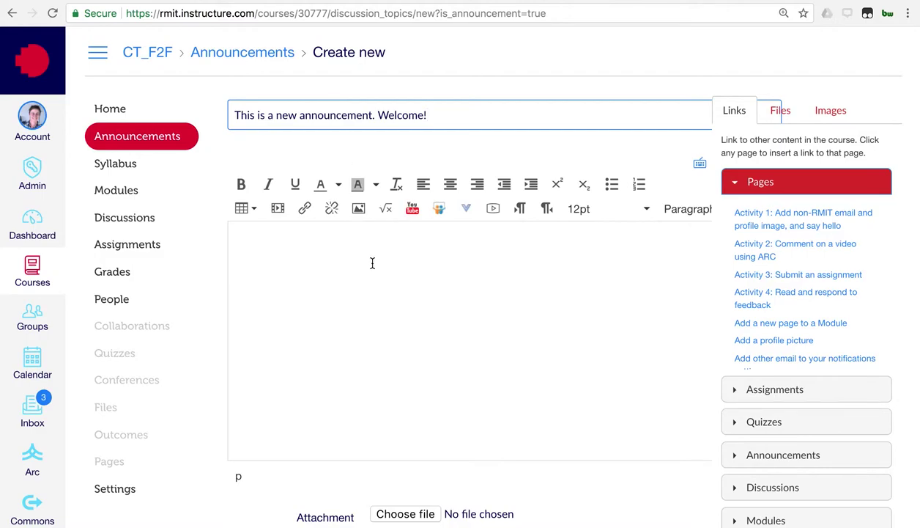
- Write "This is some text. you can style it using the buttons above." as the announcement body, followed by a new line
{"action": "left_click", "coordinate": [372, 263]}
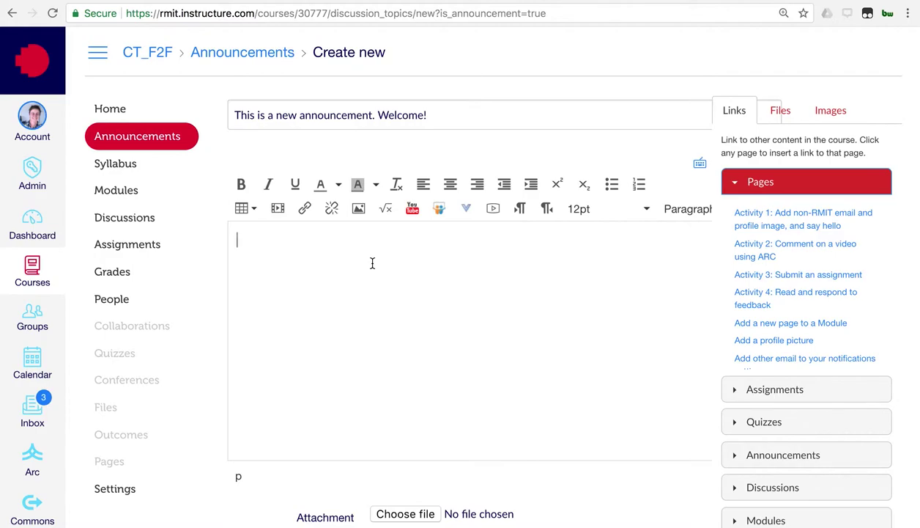
{"action": "type", "text": "This is som"}
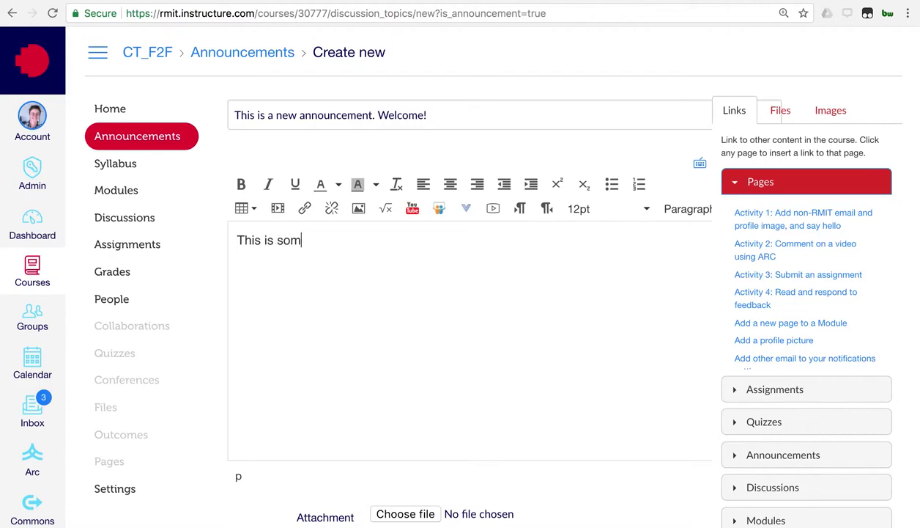
{"action": "type", "text": "e text. you can sty"}
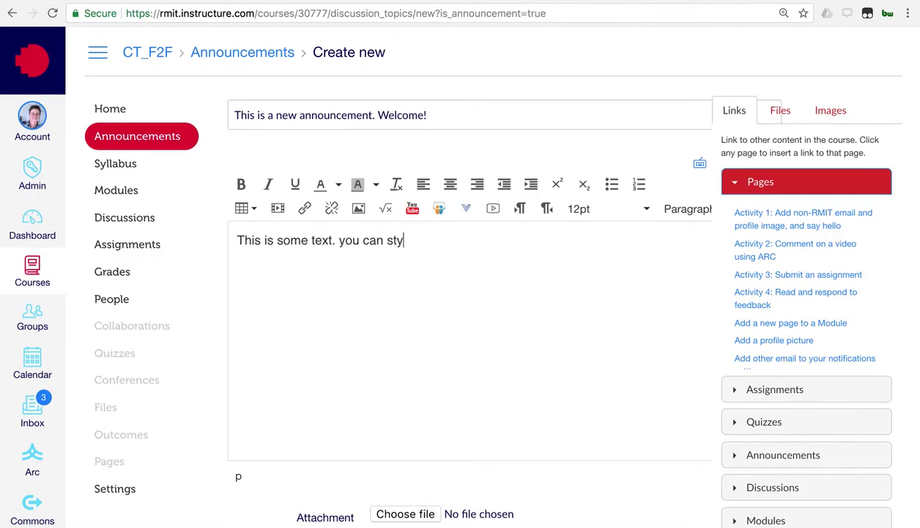
{"action": "type", "text": "le it using t"}
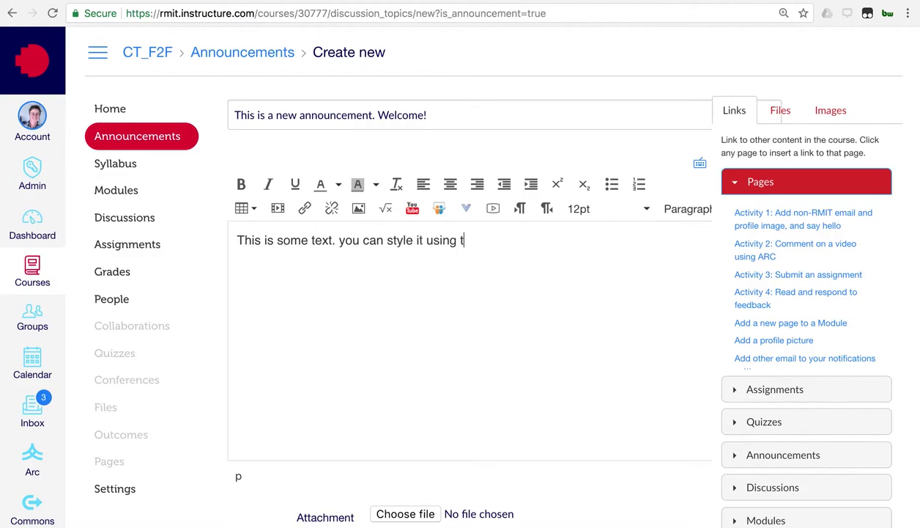
{"action": "type", "text": "he buttons a"}
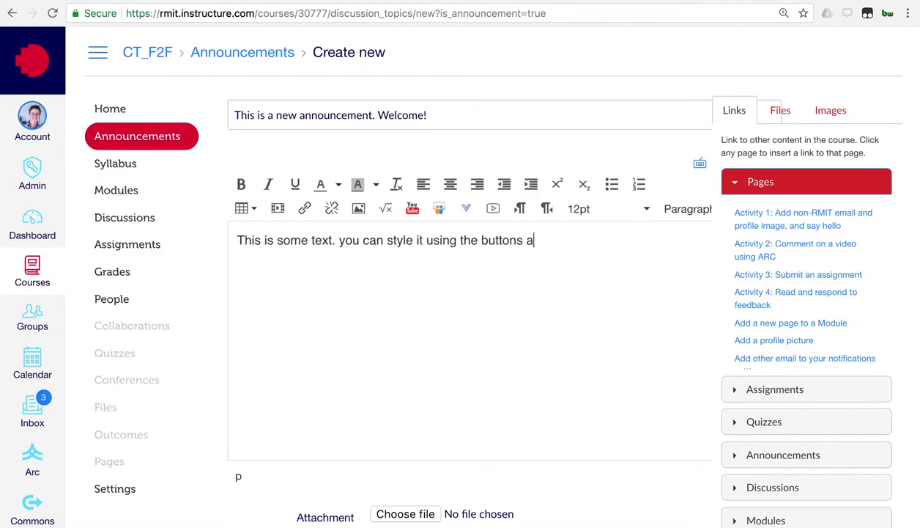
{"action": "type", "text": "bove."}
{"action": "left_click", "coordinate": [599, 248]}
{"action": "key", "text": "Return"}
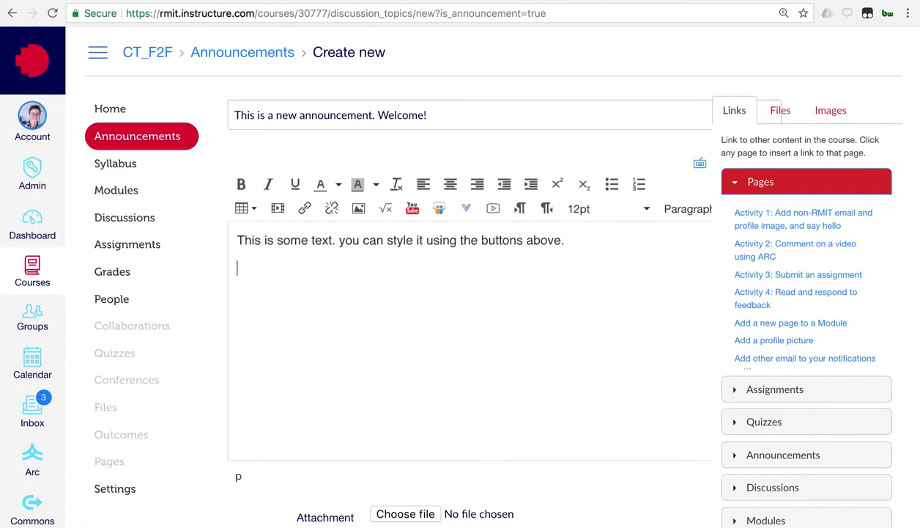
- Begin a media recording for the announcement body and title it "my video welcome"
{"action": "left_click", "coordinate": [493, 210]}
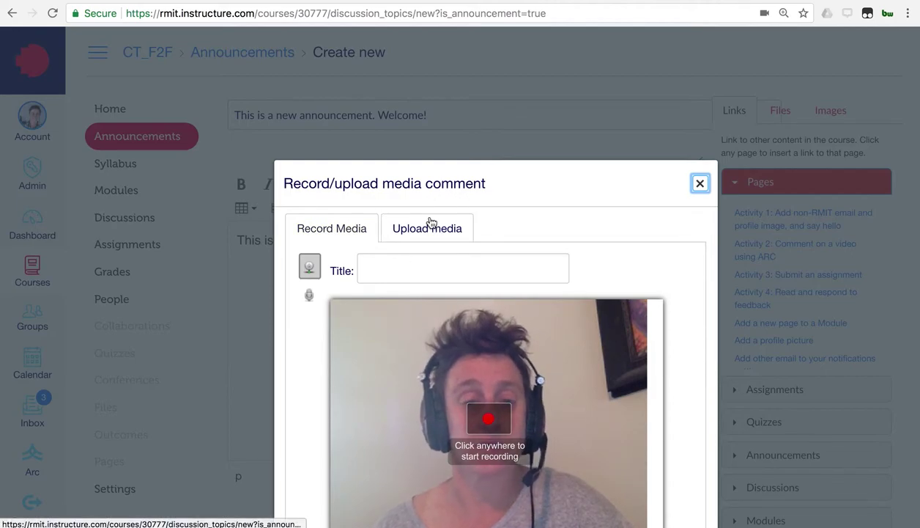
{"action": "left_click", "coordinate": [378, 265]}
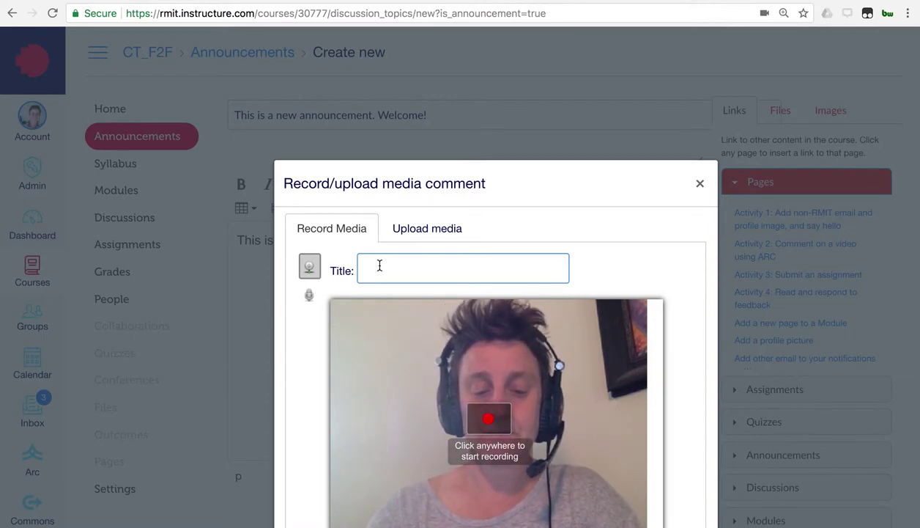
{"action": "type", "text": "my video welcome"}
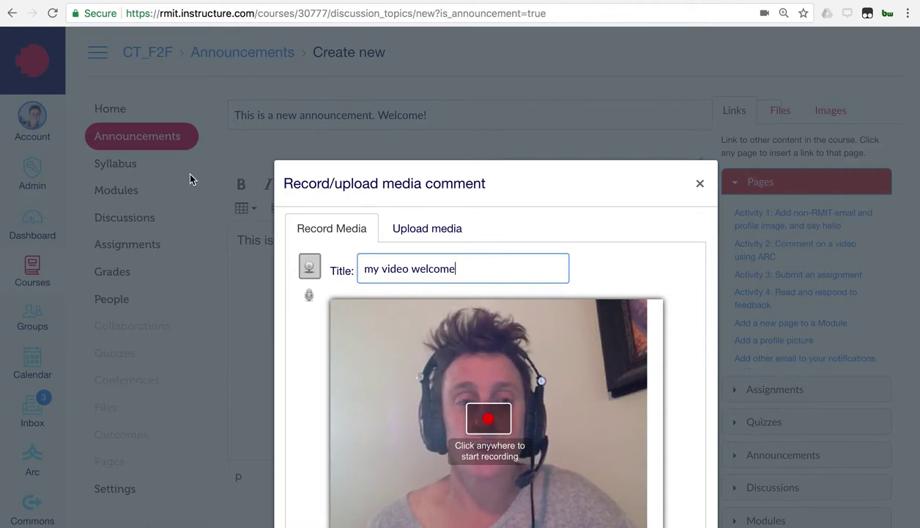
- Examine the site's Flash permission options in the browser, then close them without changing anything
{"action": "left_click", "coordinate": [76, 14]}
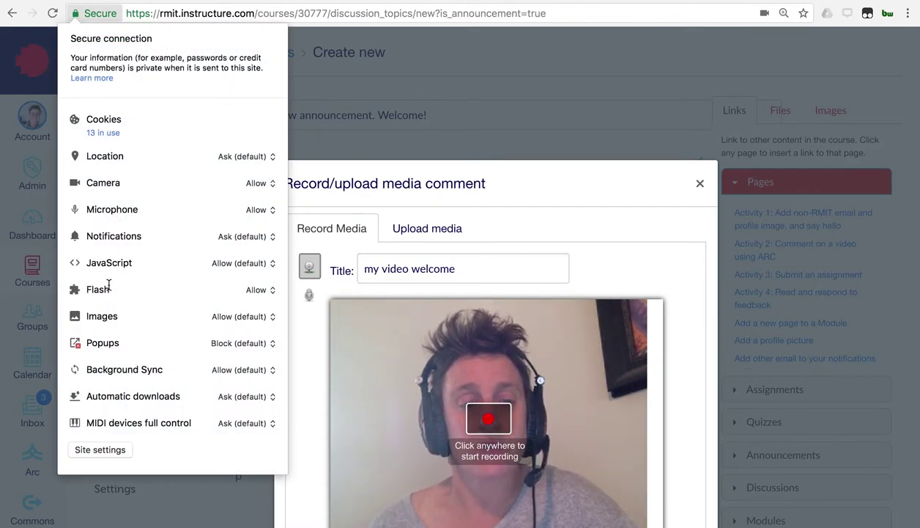
{"action": "left_click", "coordinate": [260, 290]}
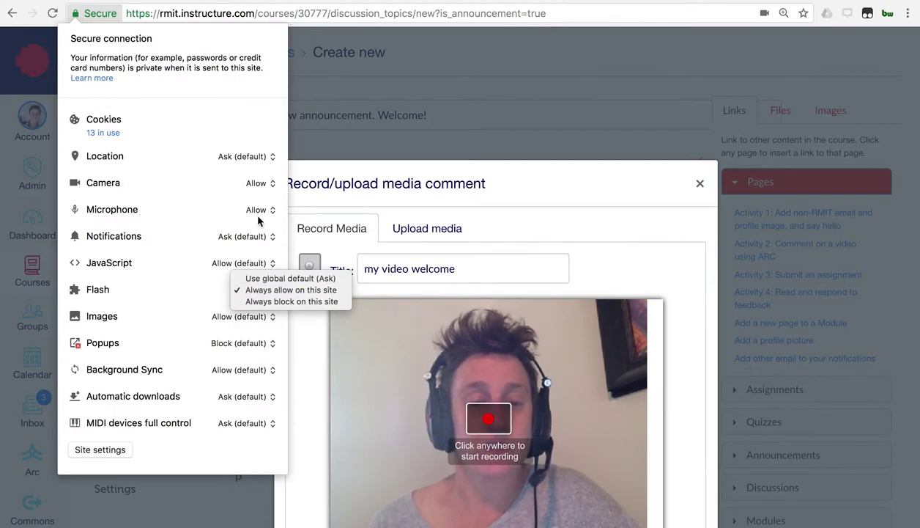
{"action": "left_click", "coordinate": [530, 185]}
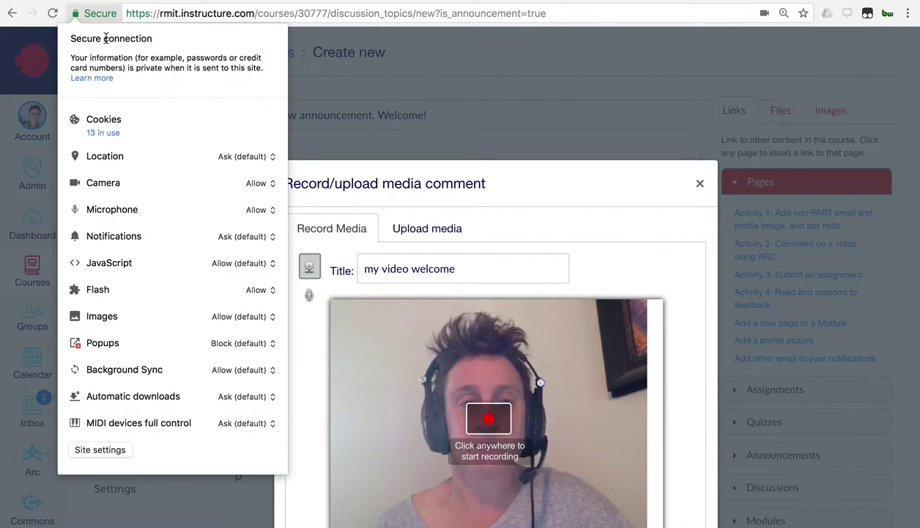
{"action": "left_click", "coordinate": [76, 14]}
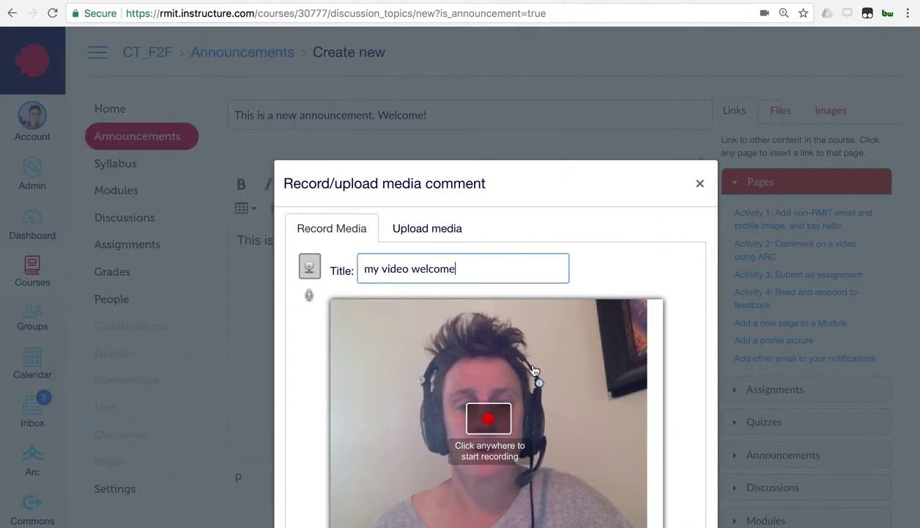
- Record a webcam video of about 7 seconds and save it into the announcement body
{"action": "left_click", "coordinate": [490, 423]}
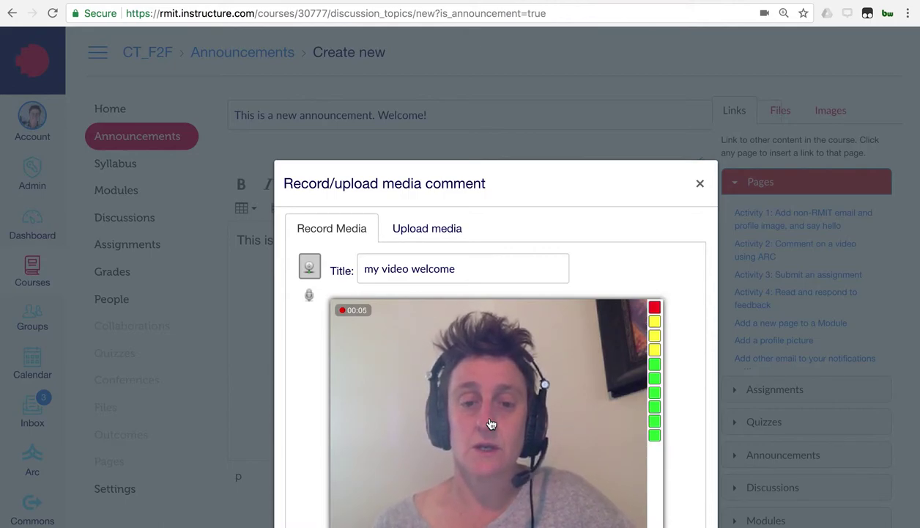
{"action": "left_click", "coordinate": [491, 423]}
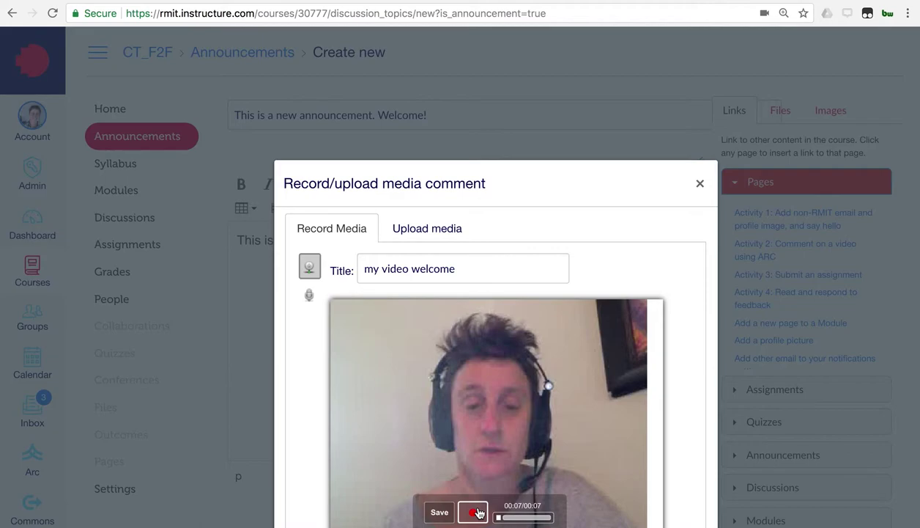
{"action": "left_click", "coordinate": [439, 512]}
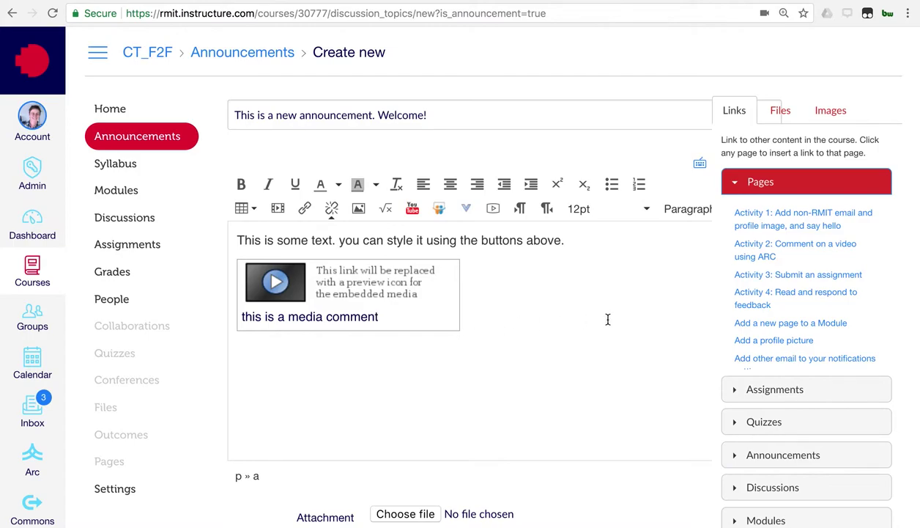
- Save the announcement with its embedded video, leaving all posting options unticked
{"action": "scroll", "coordinate": [608, 319], "scroll_direction": "down", "scroll_amount": 2}
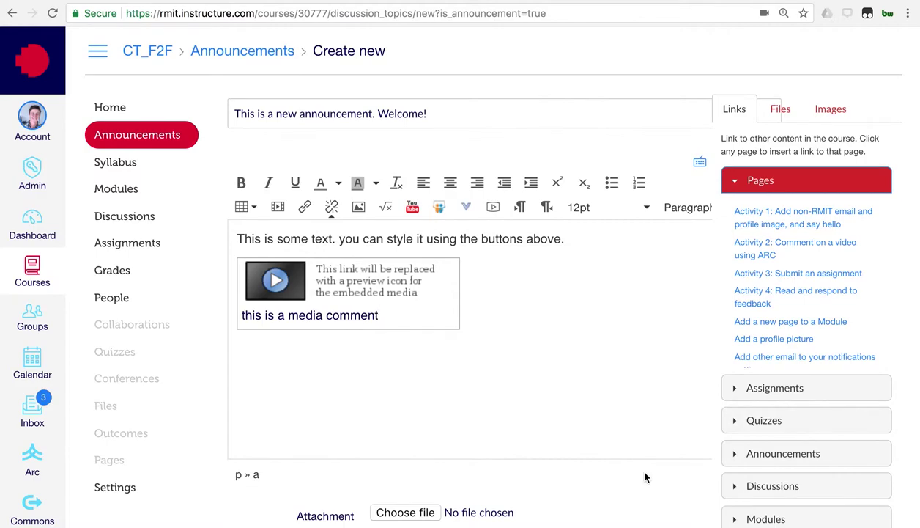
{"action": "scroll", "coordinate": [645, 477], "scroll_direction": "down", "scroll_amount": 5}
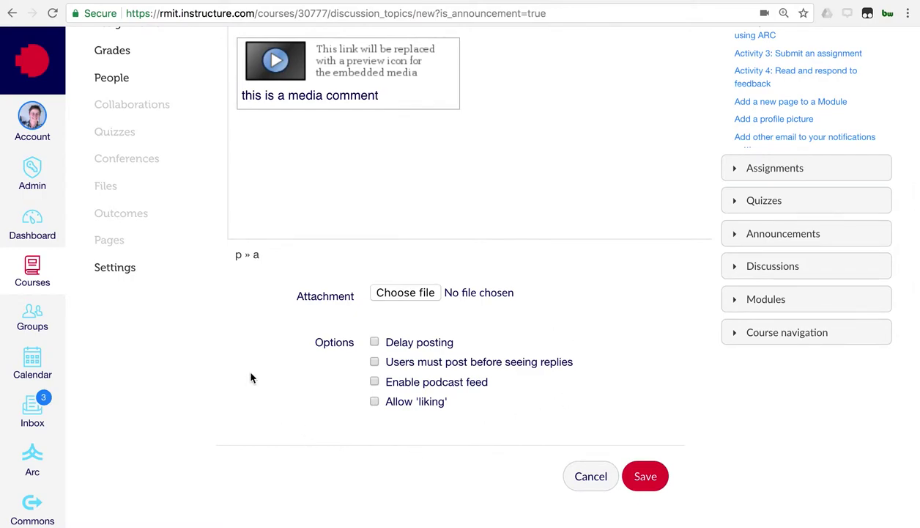
{"action": "left_click", "coordinate": [646, 478]}
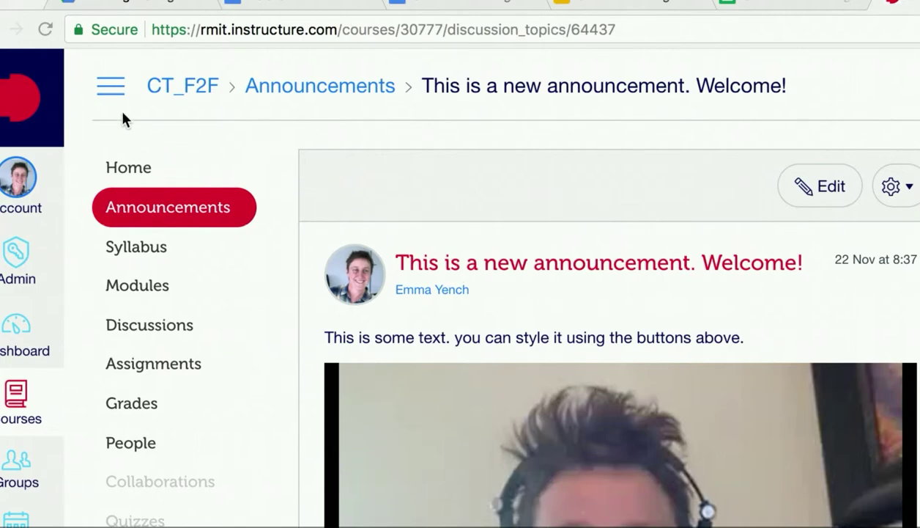
- Set the browser's Flash permission to "Always allow on this site" and close the site information
{"action": "left_click", "coordinate": [77, 30]}
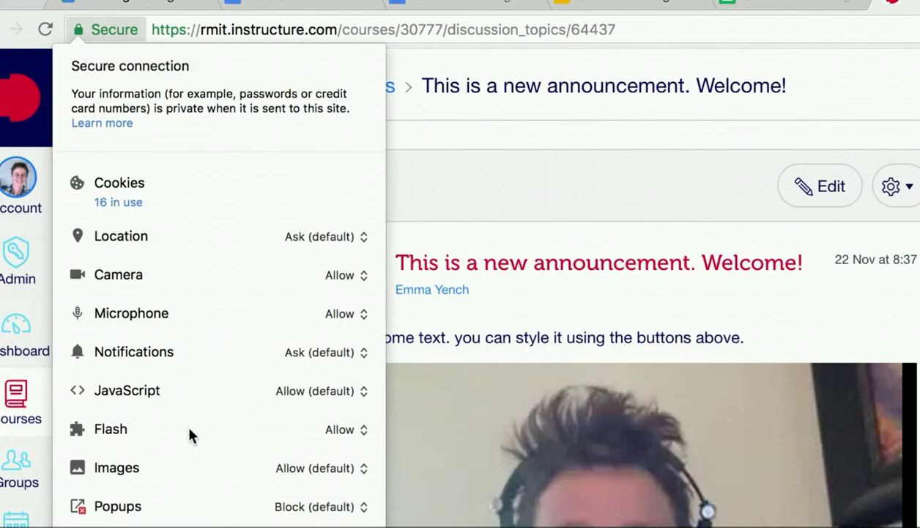
{"action": "left_click", "coordinate": [364, 431]}
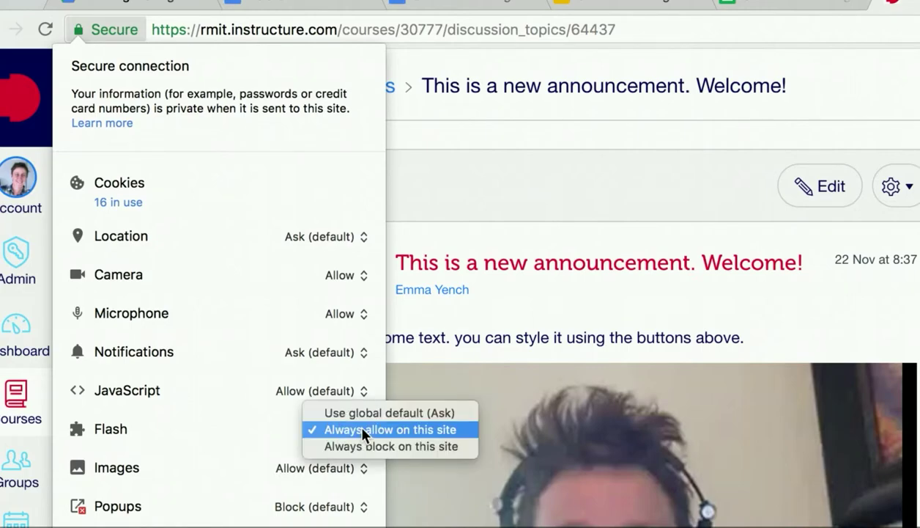
{"action": "left_click", "coordinate": [364, 431]}
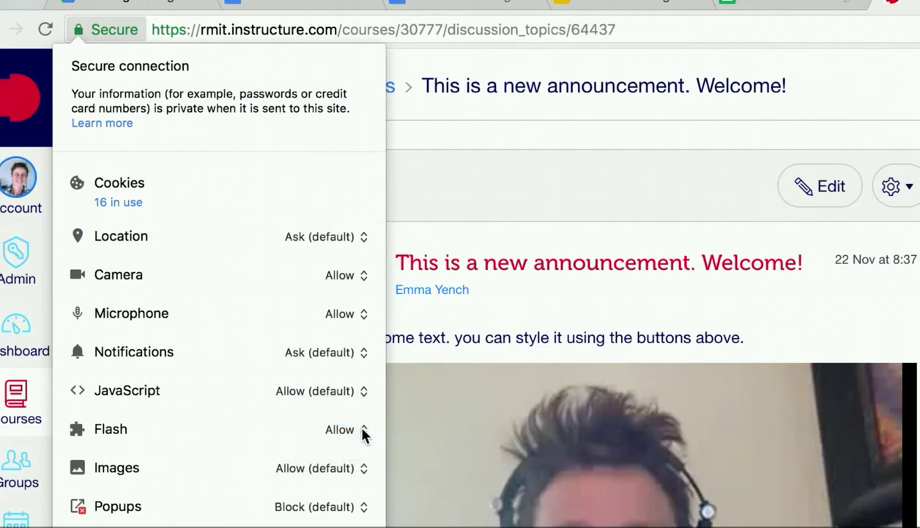
{"action": "left_click", "coordinate": [75, 30]}
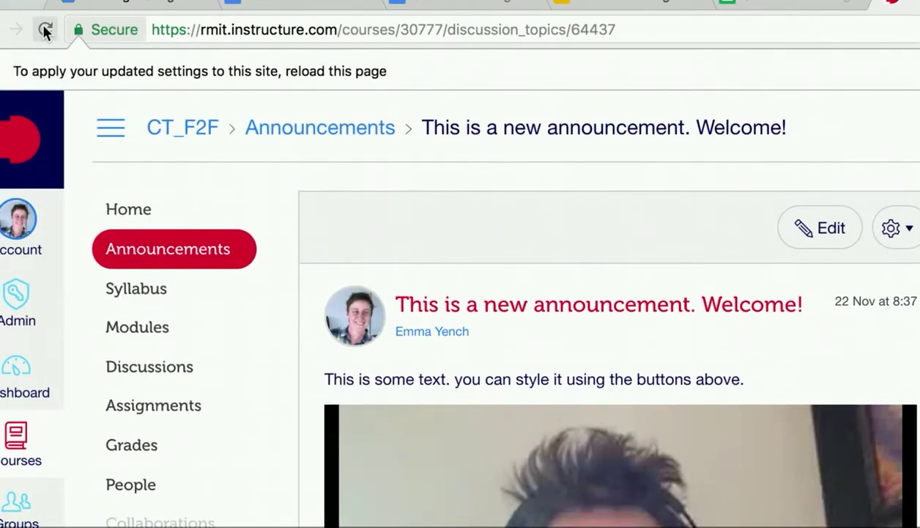